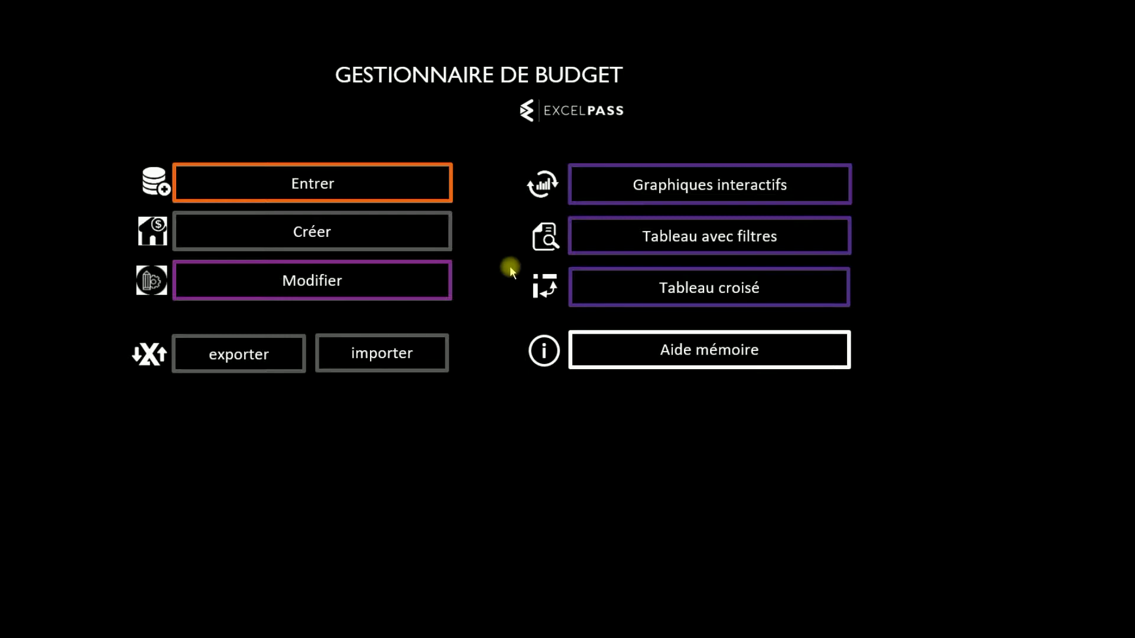
Open the Tableau avec filtres sheet, dismiss the sorting message and filter the Catégorie column to Alimentation only.
{"action": "left_click", "coordinate": [629, 236]}
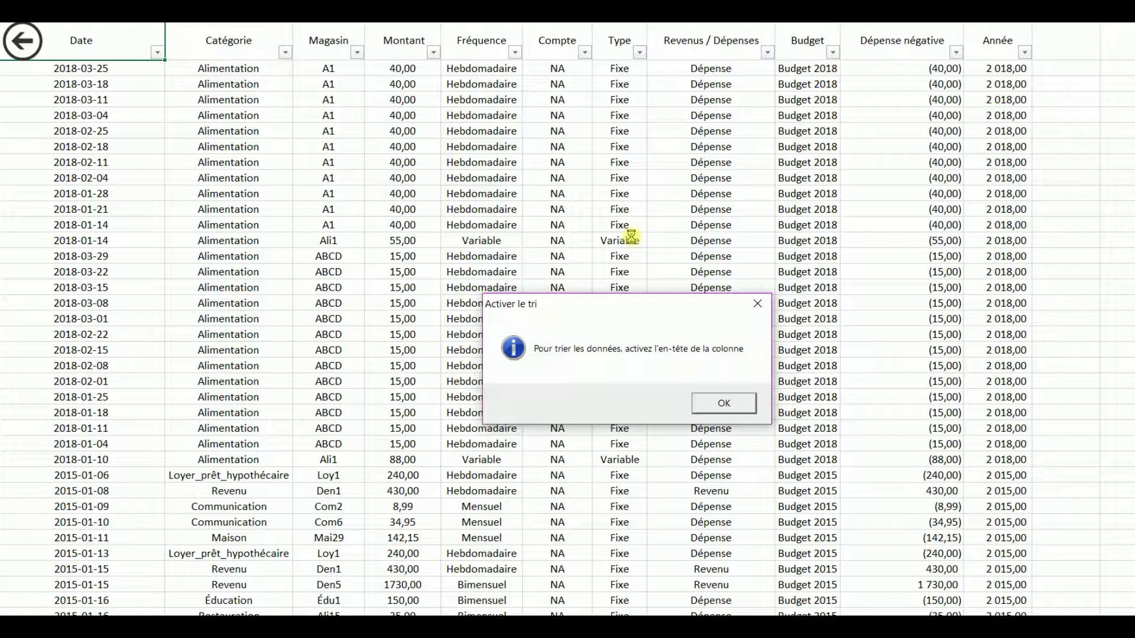
{"action": "left_click", "coordinate": [723, 403]}
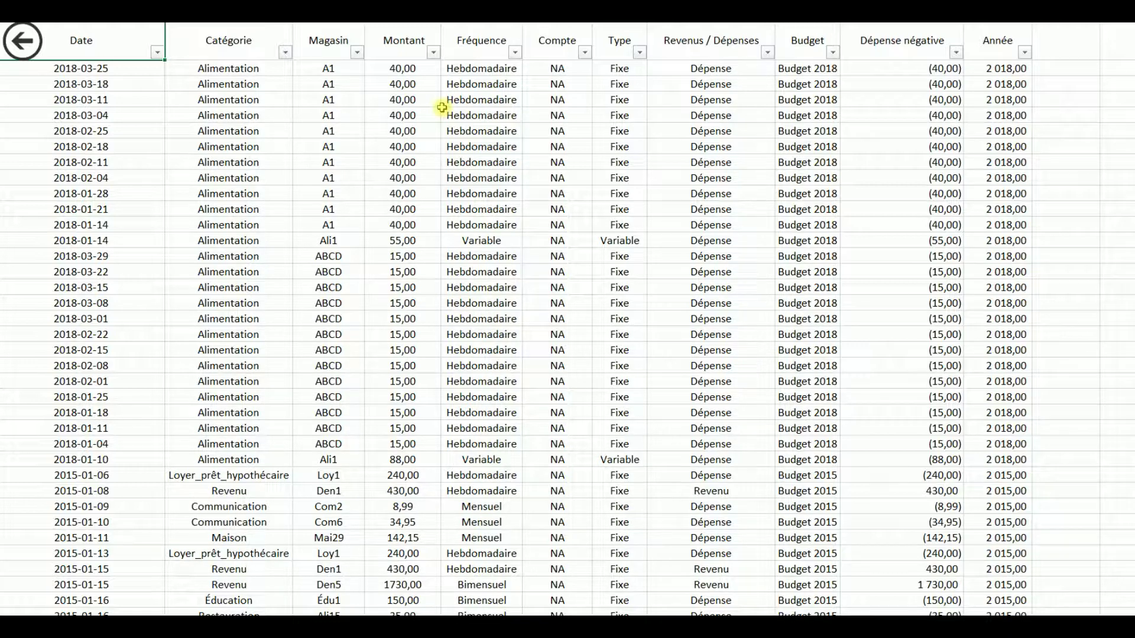
{"action": "left_click", "coordinate": [285, 52]}
{"action": "left_click", "coordinate": [120, 210]}
{"action": "left_click", "coordinate": [120, 223]}
{"action": "left_click", "coordinate": [195, 335]}
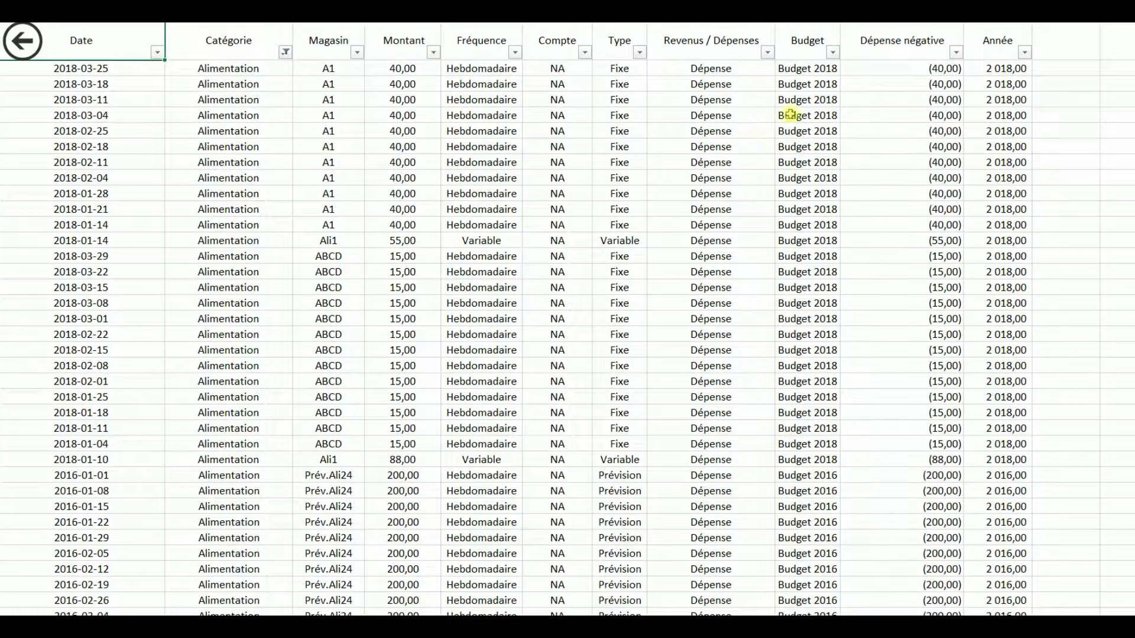
Filter the Budget column to show only Budget 2017.
{"action": "left_click", "coordinate": [832, 53]}
{"action": "left_click", "coordinate": [668, 210]}
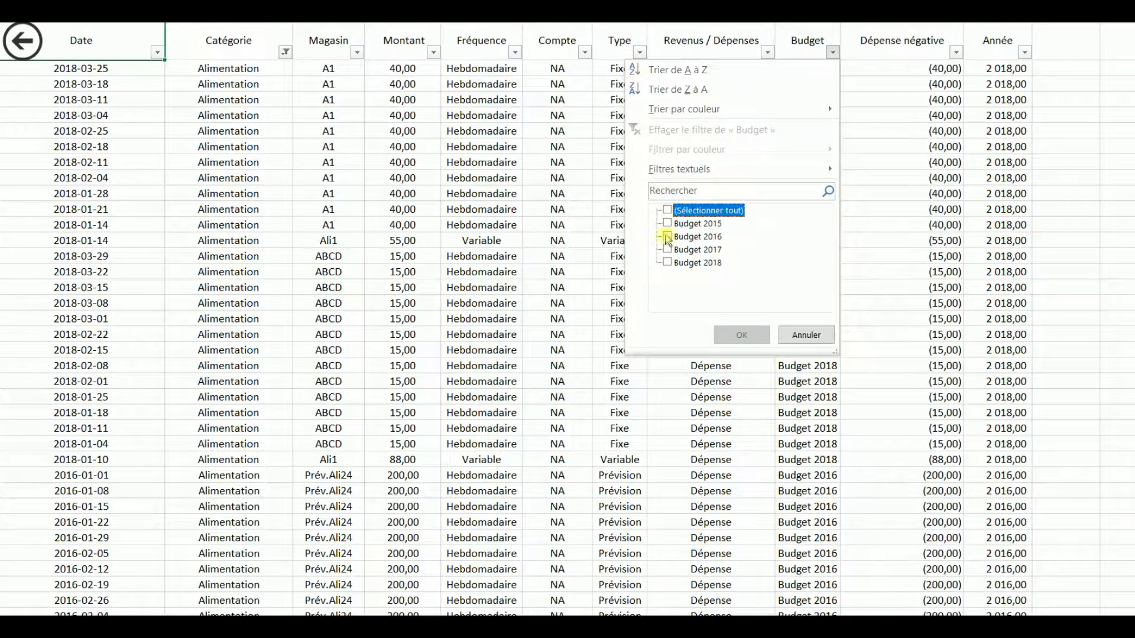
{"action": "left_click", "coordinate": [667, 249]}
{"action": "left_click", "coordinate": [742, 335]}
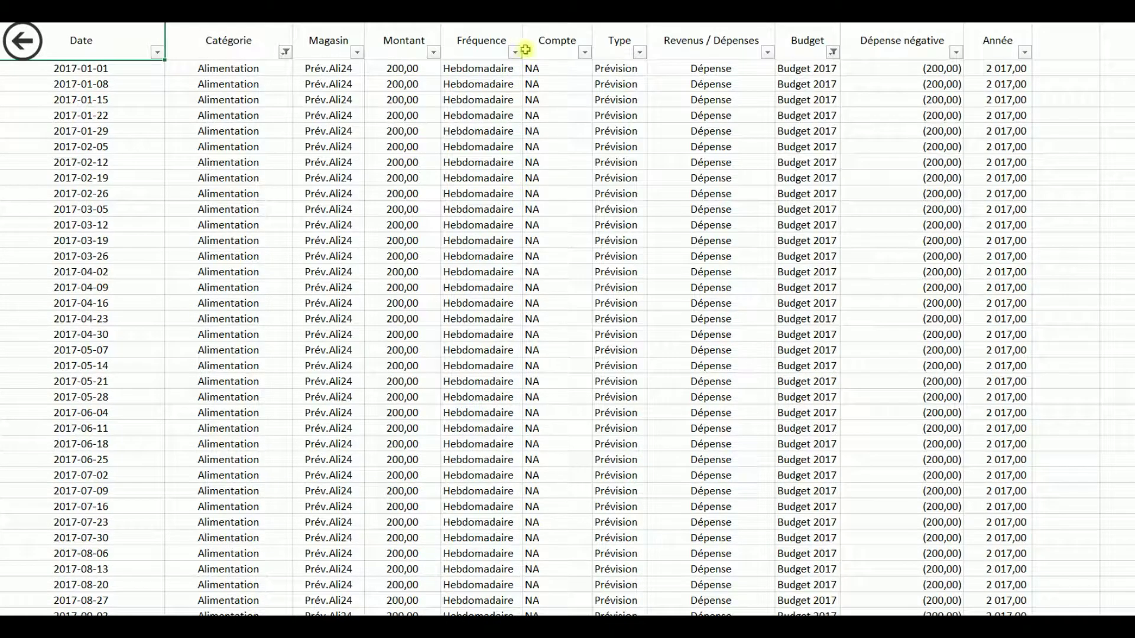
Filter the Type column to show only Variable entries.
{"action": "left_click", "coordinate": [639, 52]}
{"action": "left_click", "coordinate": [475, 210]}
{"action": "left_click", "coordinate": [474, 237]}
{"action": "left_click", "coordinate": [548, 335]}
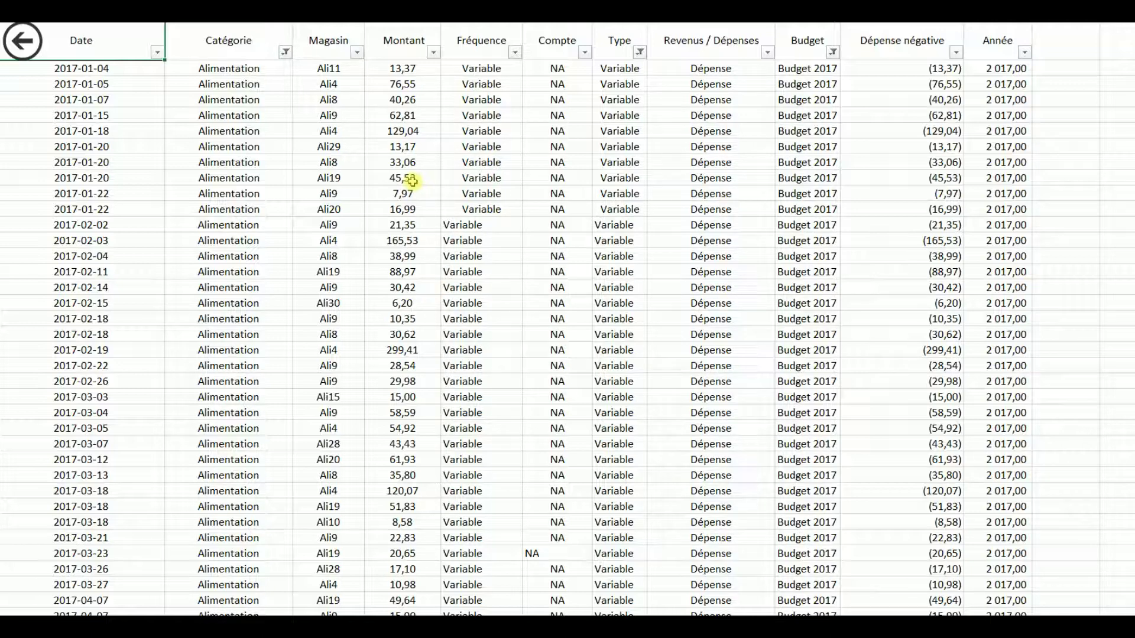
{"action": "left_click", "coordinate": [412, 180]}
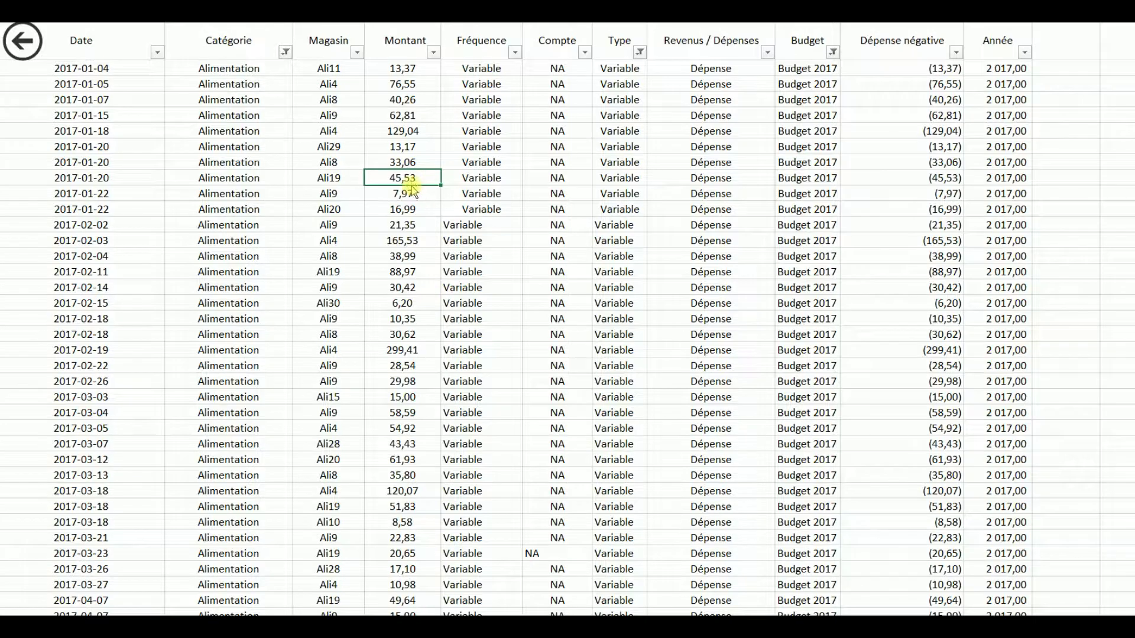
{"action": "double_click", "coordinate": [410, 179]}
{"action": "left_click", "coordinate": [626, 394]}
{"action": "left_click", "coordinate": [570, 302]}
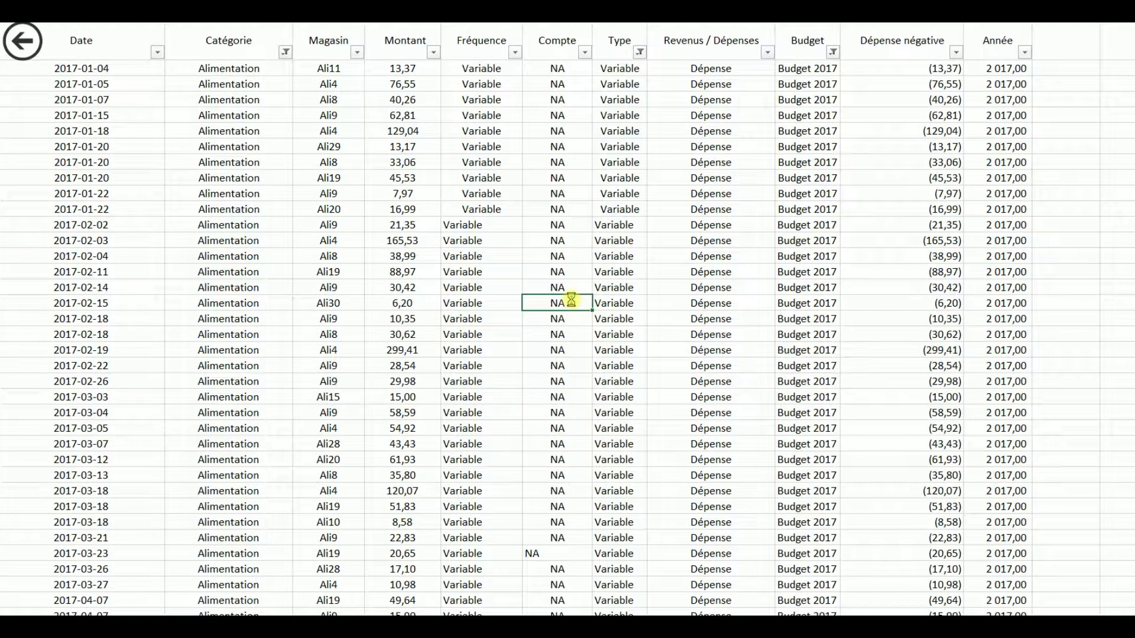
{"action": "double_click", "coordinate": [573, 303]}
{"action": "left_click", "coordinate": [623, 463]}
{"action": "left_click", "coordinate": [943, 333]}
{"action": "left_click", "coordinate": [668, 236]}
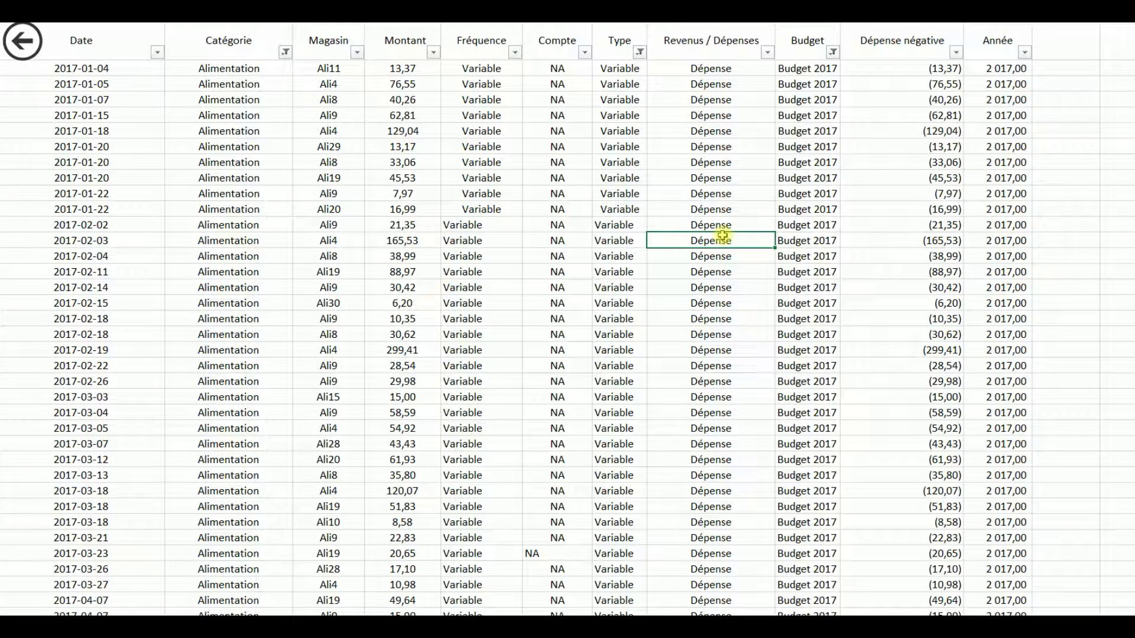
Try to replace the Revenus / Dépenses column header with "ppppppp", then cancel the edit.
{"action": "left_click", "coordinate": [699, 43]}
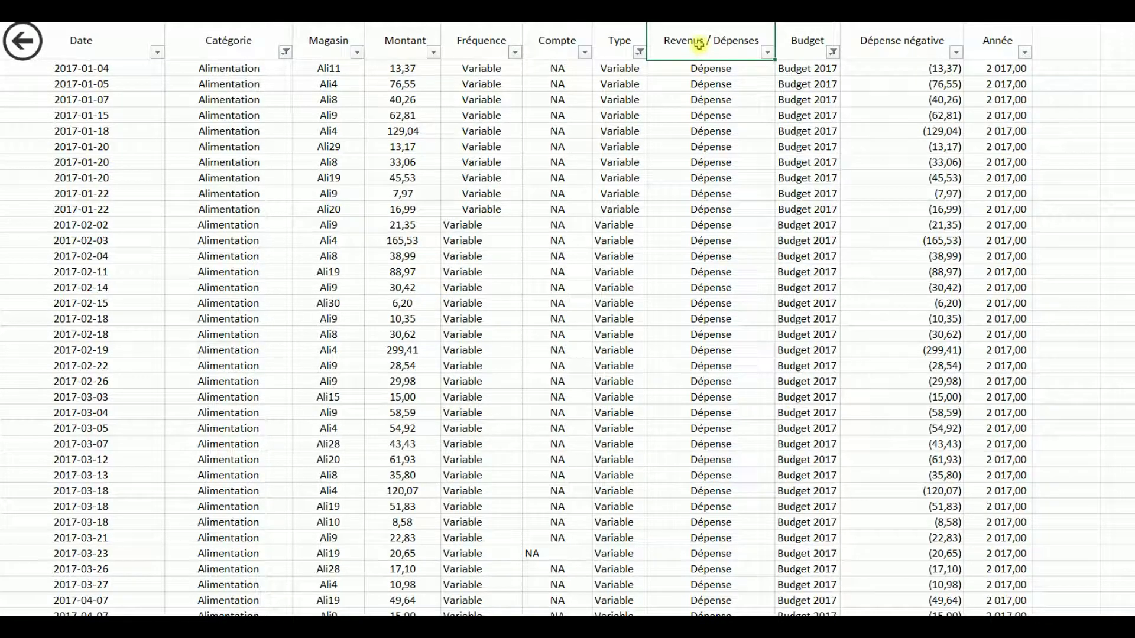
{"action": "type", "text": "ppppppp"}
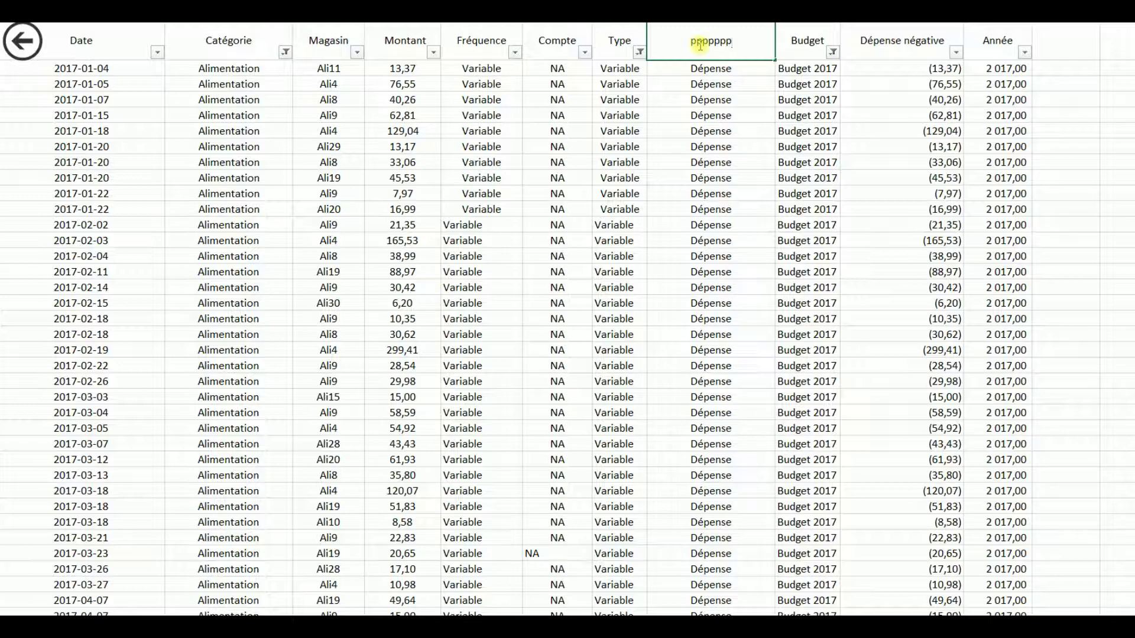
{"action": "key", "text": "Escape"}
{"action": "left_click", "coordinate": [481, 178]}
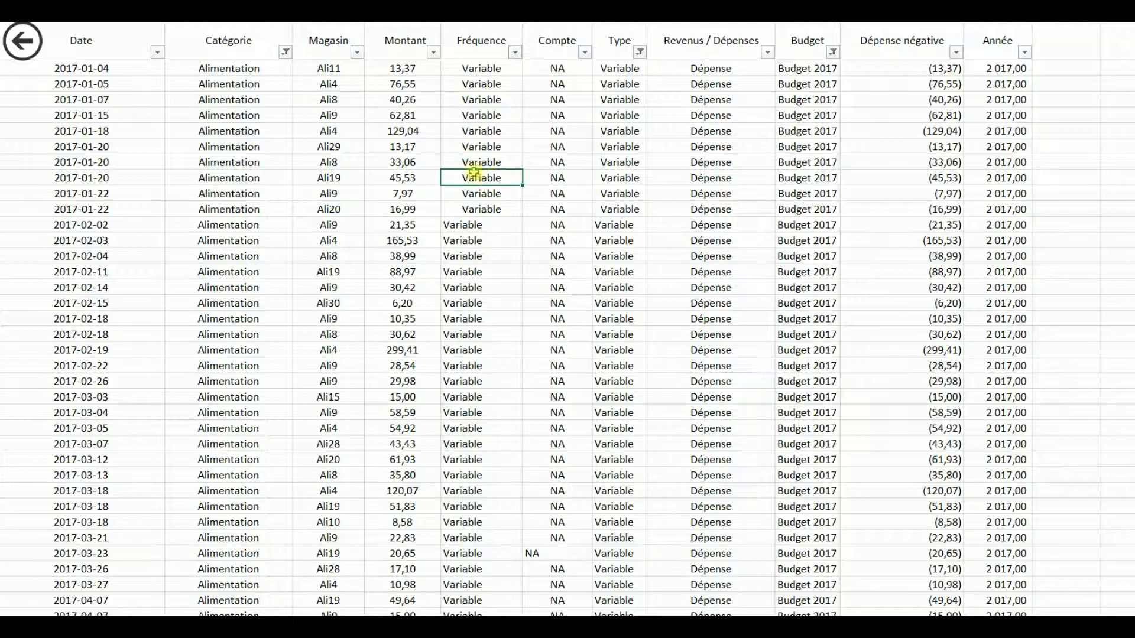
Return to the main menu, open the Tableau croisé sheet and select the first Alimentation cell in the pivot table.
{"action": "left_click", "coordinate": [20, 41]}
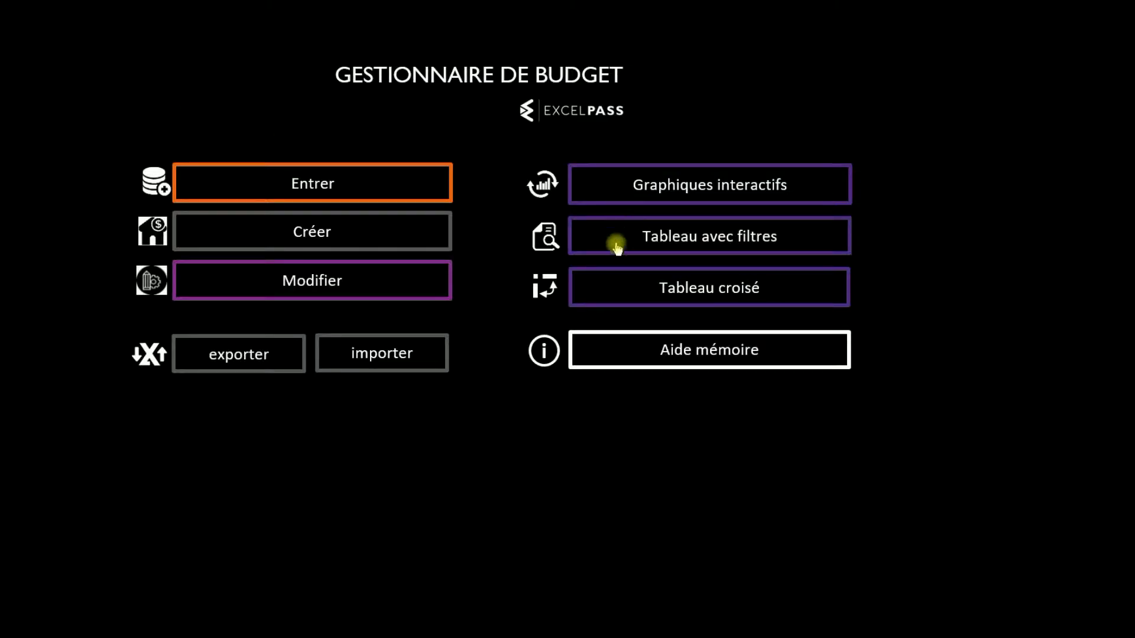
{"action": "left_click", "coordinate": [617, 290]}
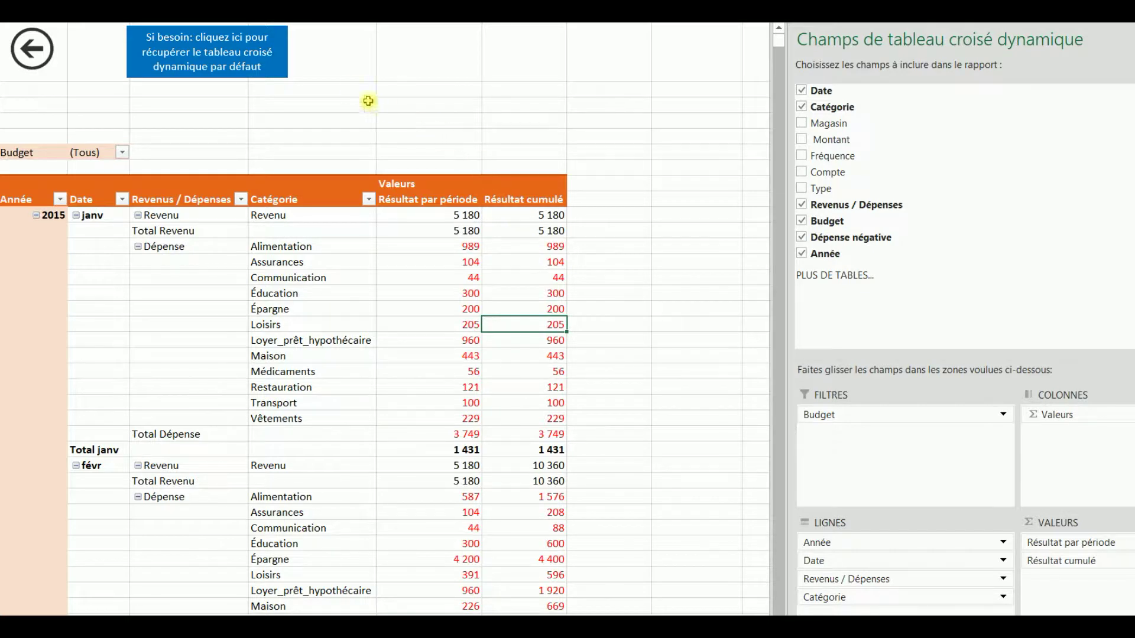
{"action": "left_click", "coordinate": [389, 105]}
{"action": "left_click", "coordinate": [333, 246]}
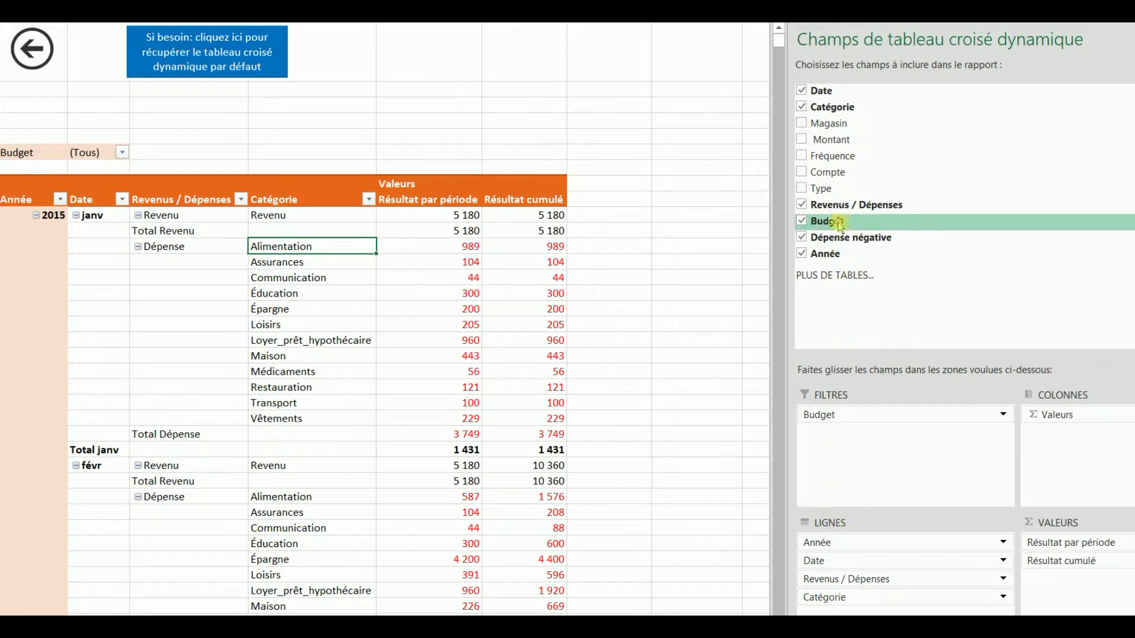
Add Fréquence as a report filter of the pivot table and filter it to Bimensuel.
{"action": "left_click_drag", "start_coordinate": [827, 160], "coordinate": [846, 438]}
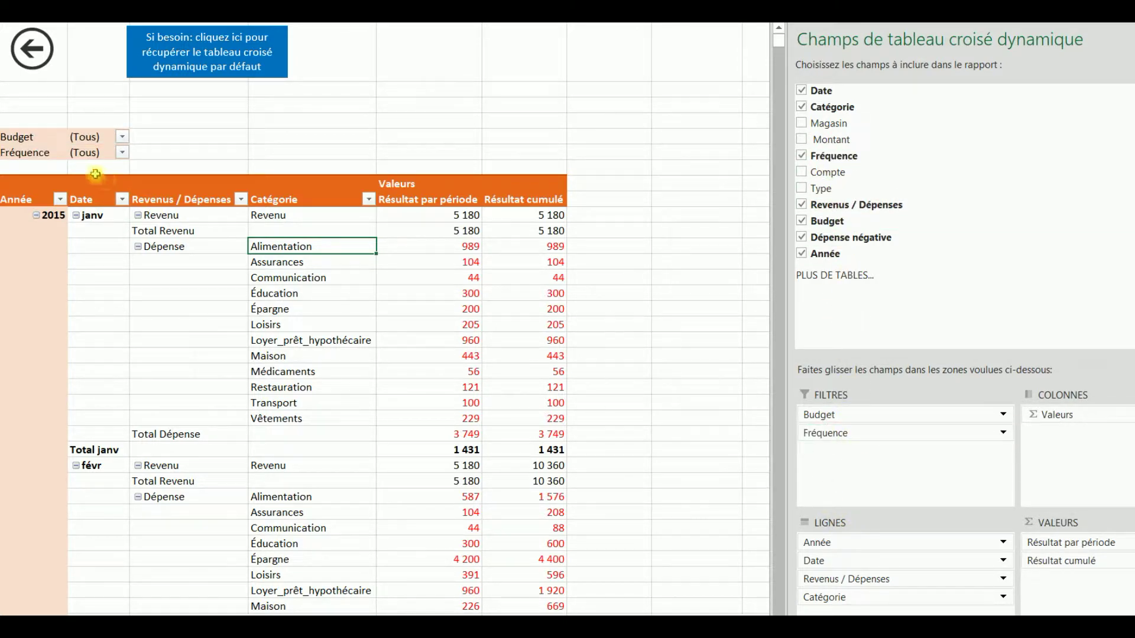
{"action": "left_click", "coordinate": [122, 155]}
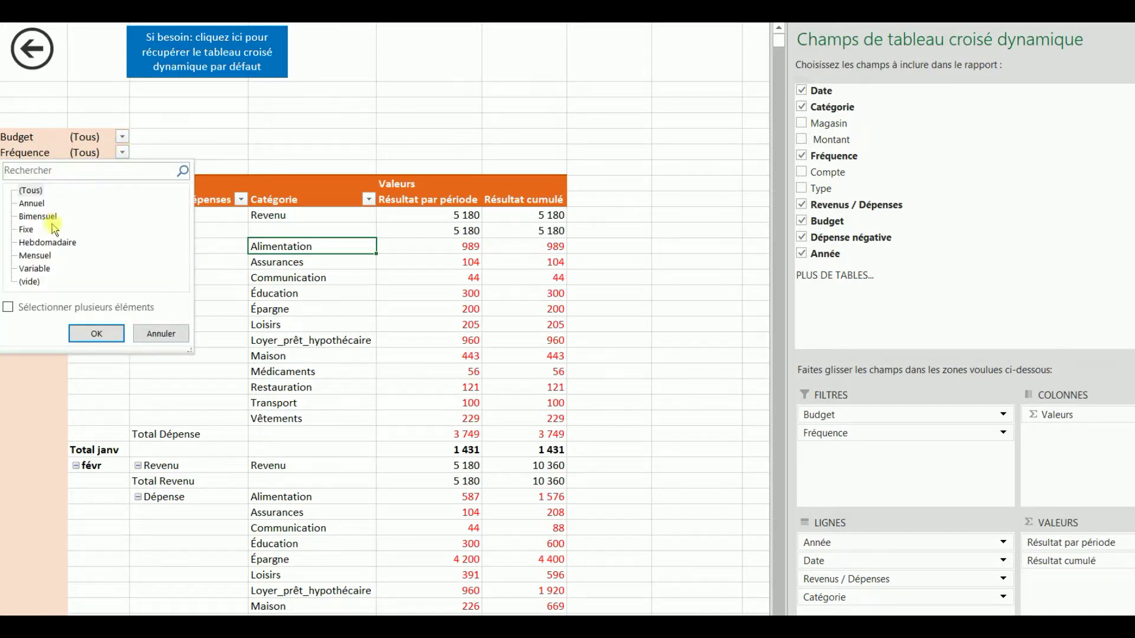
{"action": "left_click", "coordinate": [99, 331]}
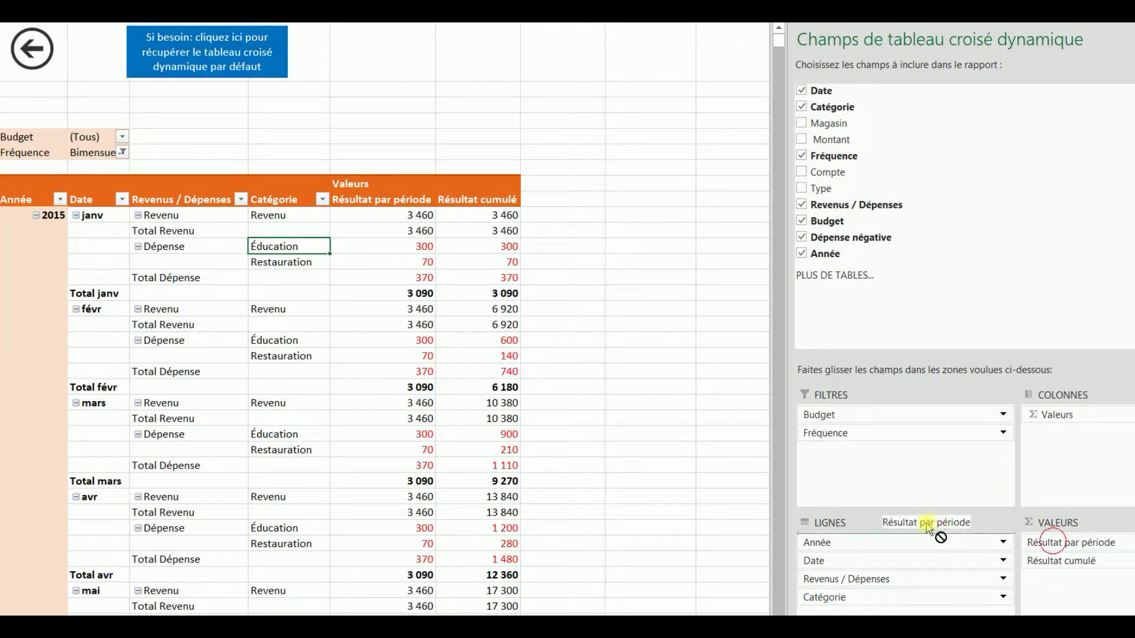
Replace the pivot table's result value fields with Montant, summarised by Somme.
{"action": "left_click_drag", "start_coordinate": [1058, 542], "coordinate": [651, 498]}
{"action": "left_click", "coordinate": [801, 237]}
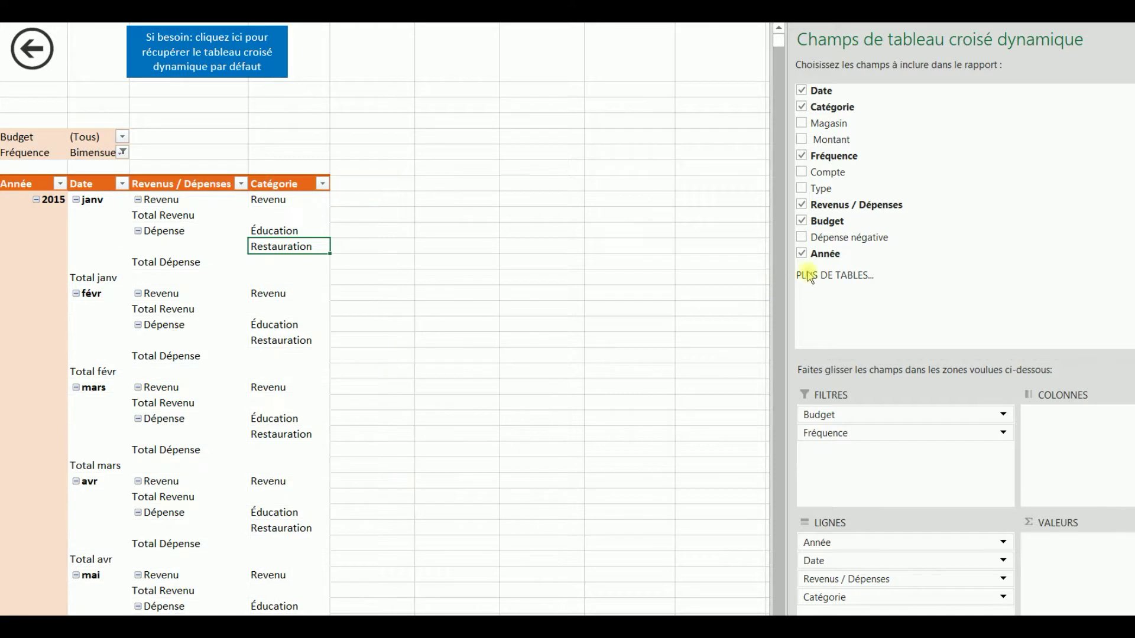
{"action": "left_click_drag", "start_coordinate": [825, 140], "coordinate": [1064, 550]}
{"action": "left_click", "coordinate": [1063, 542]}
{"action": "left_click", "coordinate": [1028, 590]}
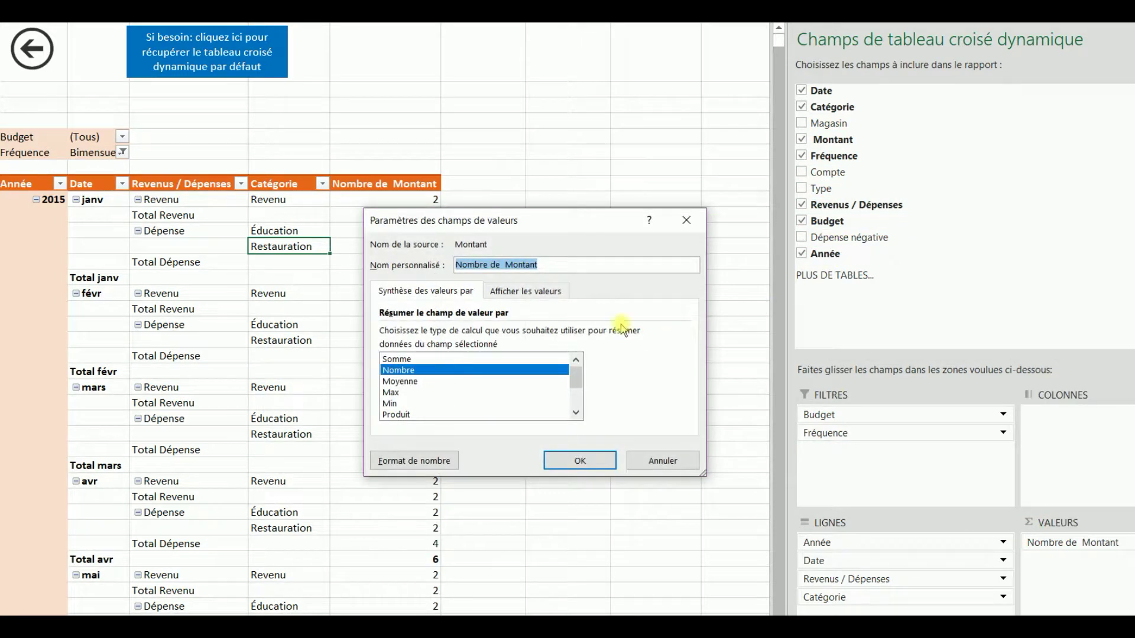
{"action": "left_click", "coordinate": [407, 359]}
{"action": "left_click", "coordinate": [579, 460]}
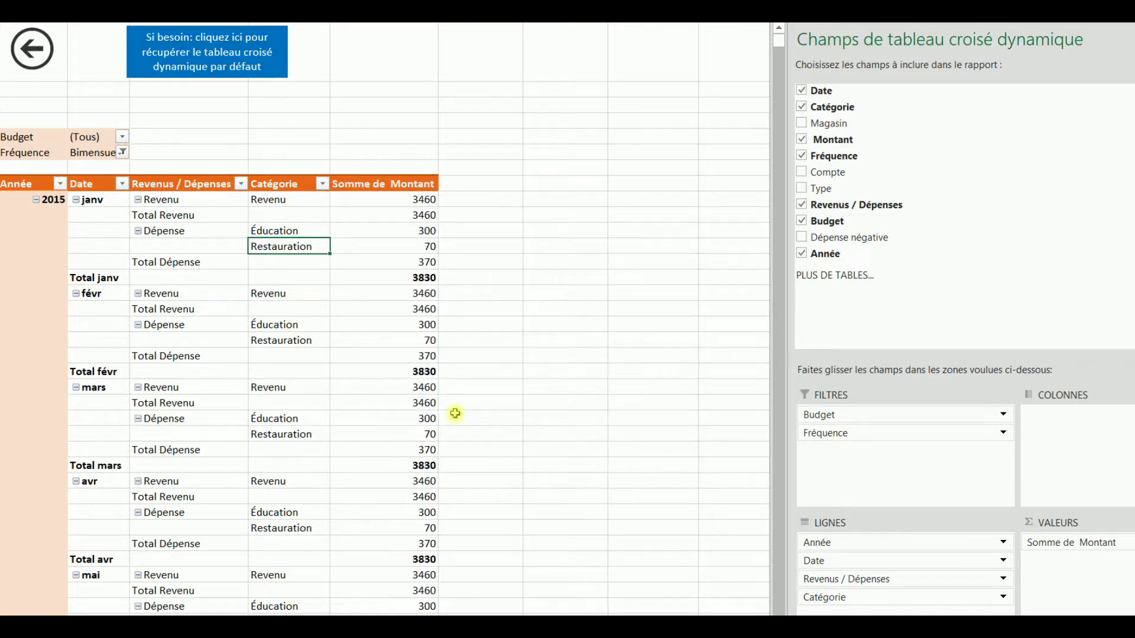
{"action": "left_click", "coordinate": [412, 402]}
{"action": "left_click", "coordinate": [418, 369]}
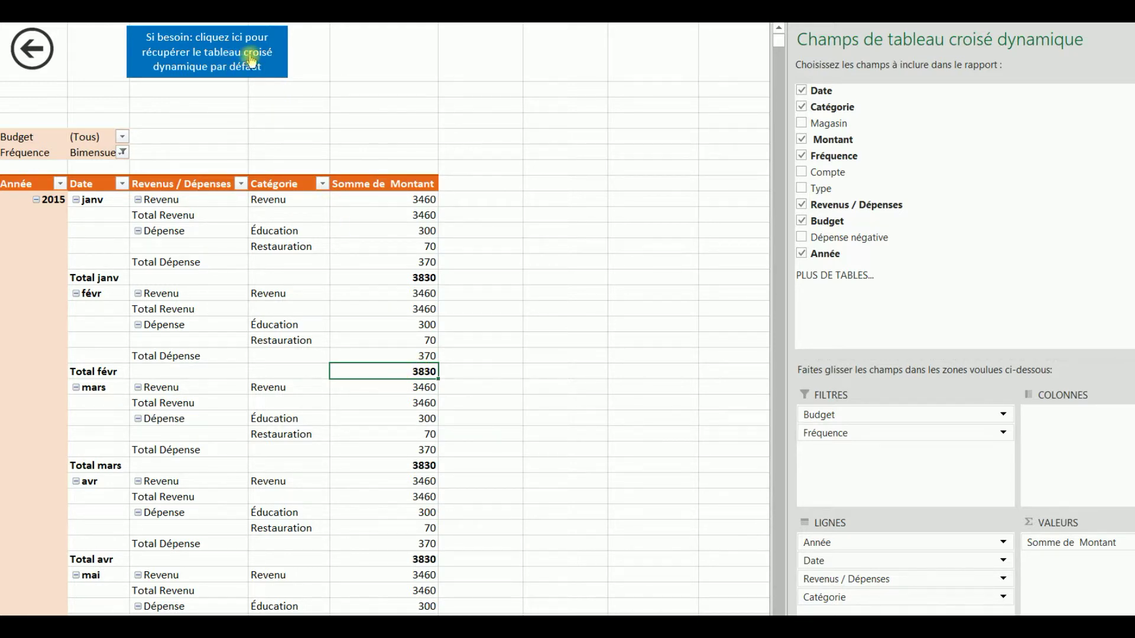
Remove all remaining fields from the pivot table: Année, Budget, Revenus / Dépenses, Fréquence, Montant, Catégorie and Date.
{"action": "left_click", "coordinate": [802, 253]}
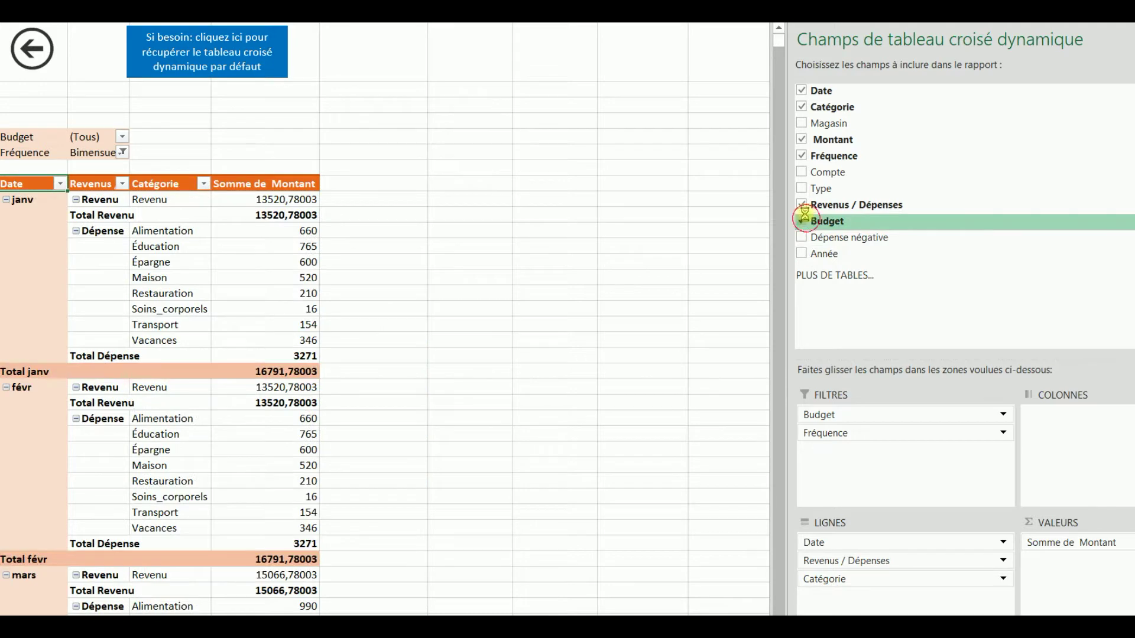
{"action": "left_click", "coordinate": [801, 220]}
{"action": "left_click", "coordinate": [802, 201]}
{"action": "left_click", "coordinate": [801, 155]}
{"action": "left_click", "coordinate": [802, 138]}
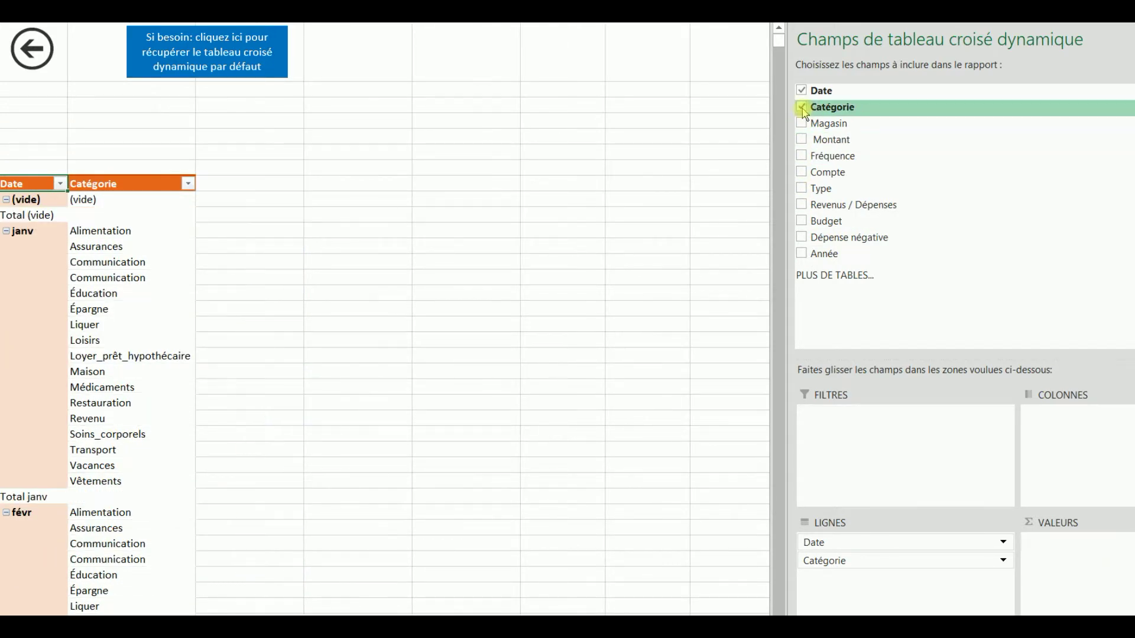
{"action": "left_click", "coordinate": [801, 106]}
{"action": "left_click", "coordinate": [802, 91]}
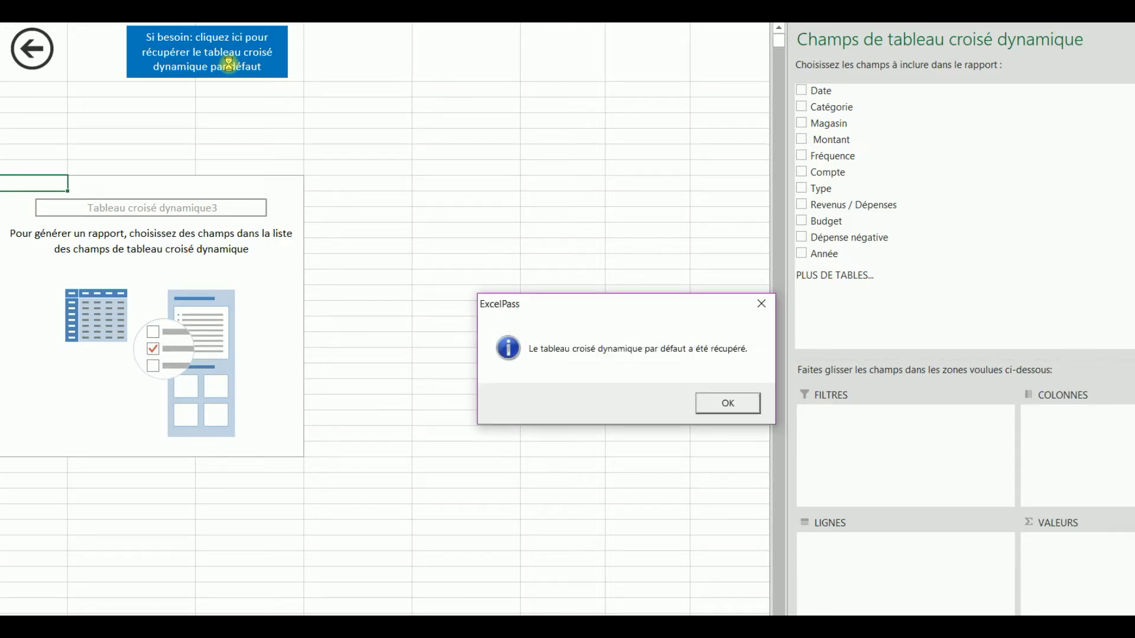
Restore the default pivot table and dismiss the confirmation message.
{"action": "left_click", "coordinate": [727, 403]}
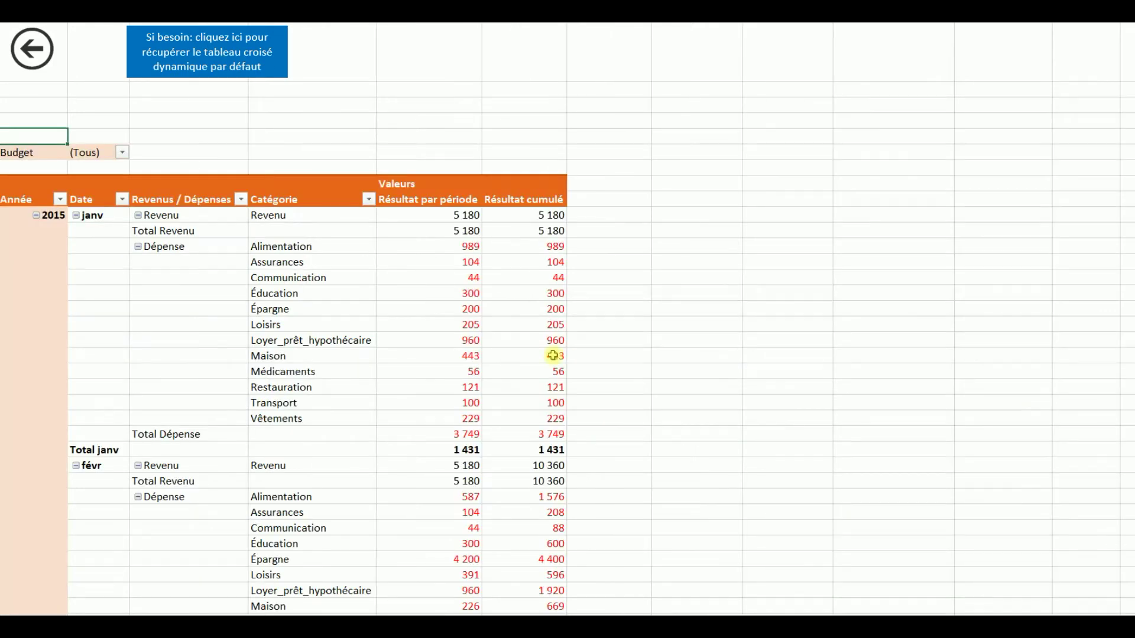
{"action": "mouse_move", "coordinate": [383, 346]}
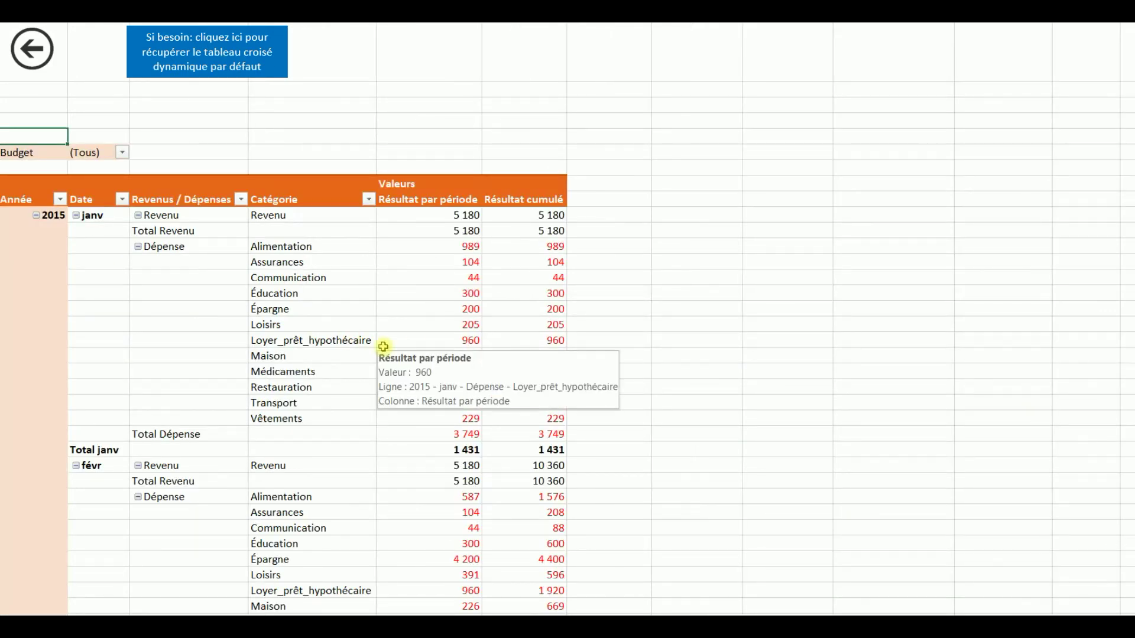